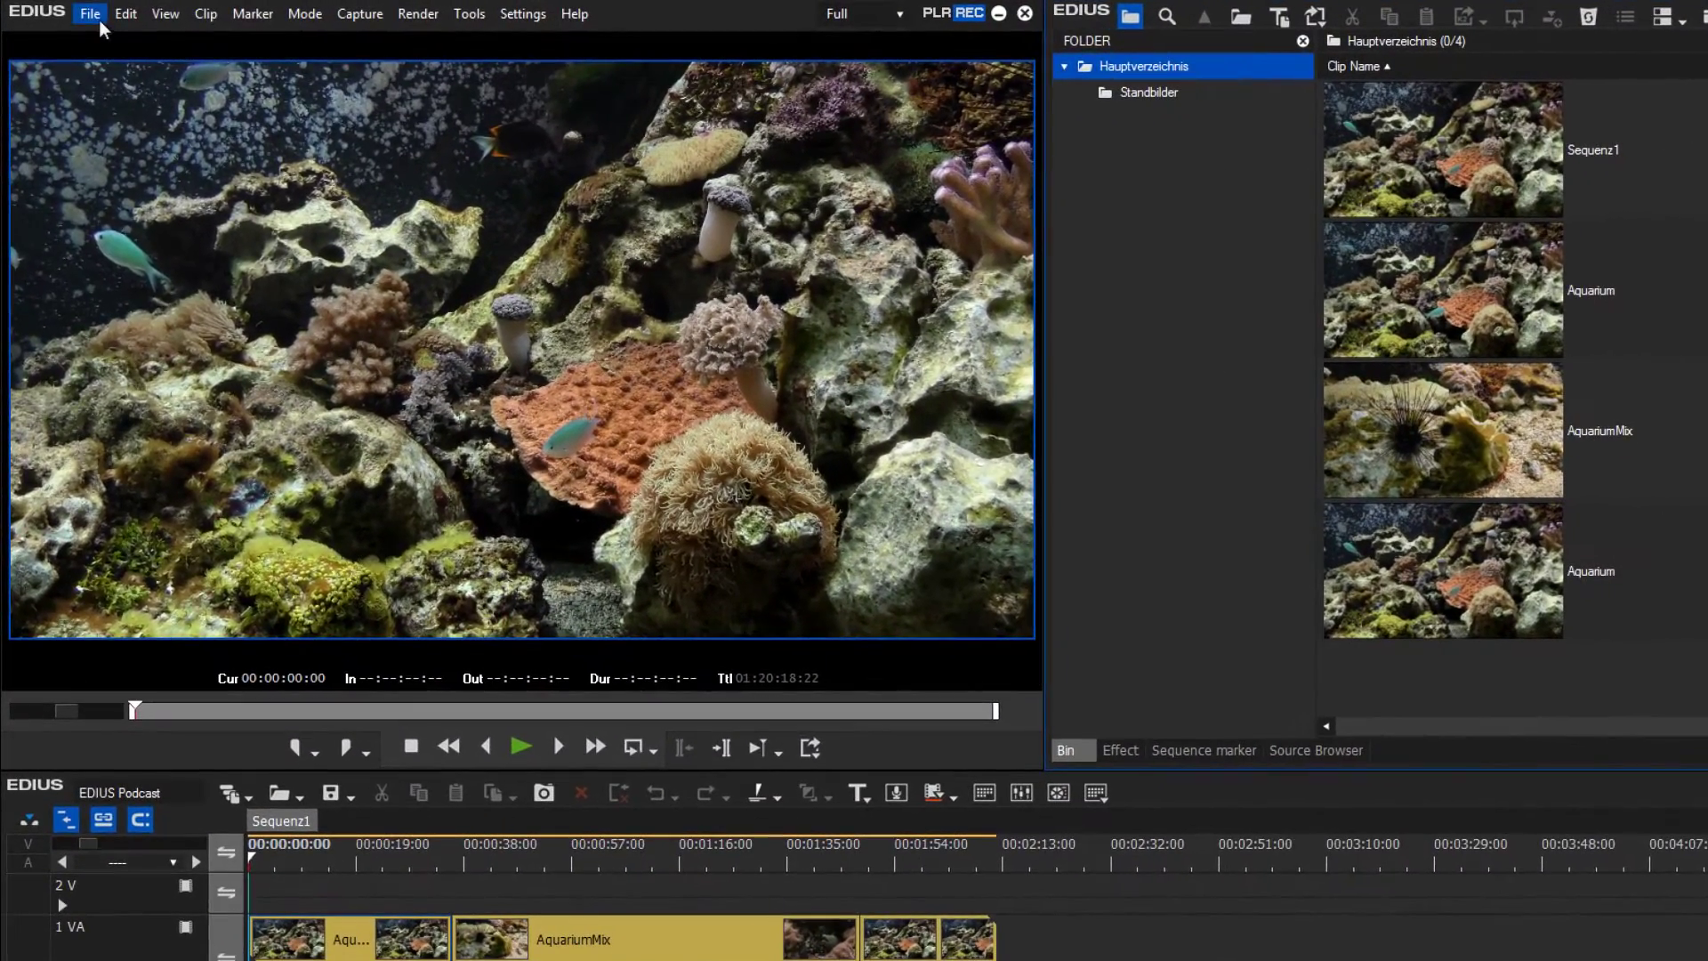
Step: Open the Print to File export dialog from the File menu
left_click(84, 14)
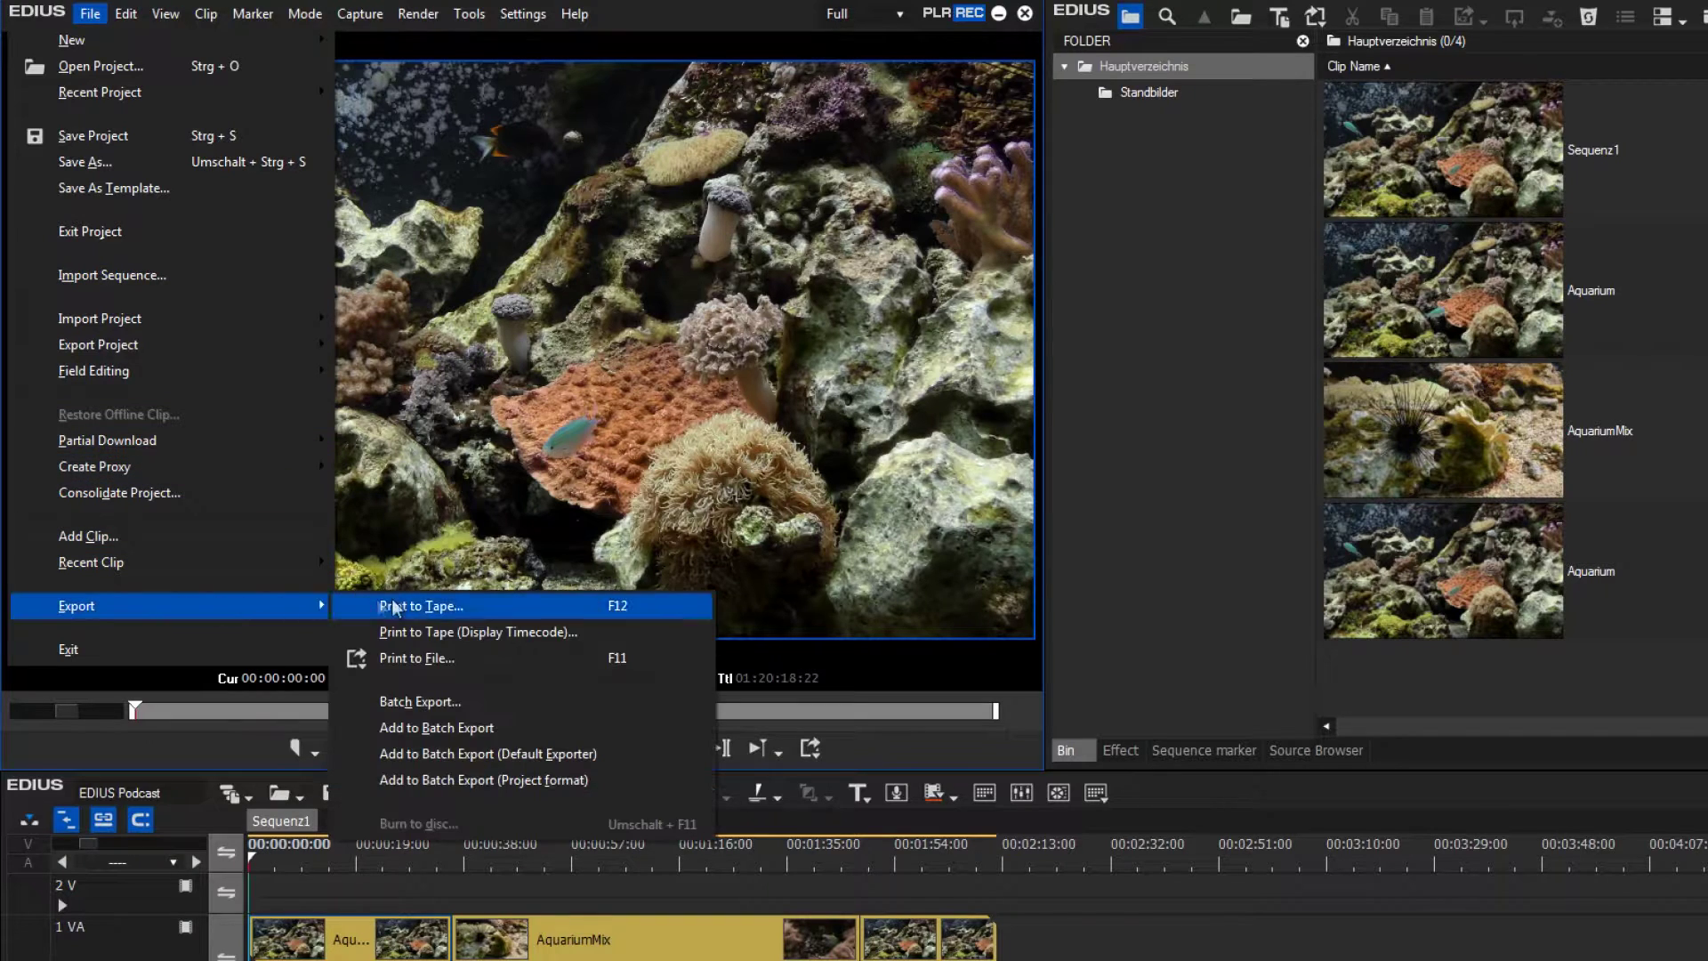
mouse_move(76, 605)
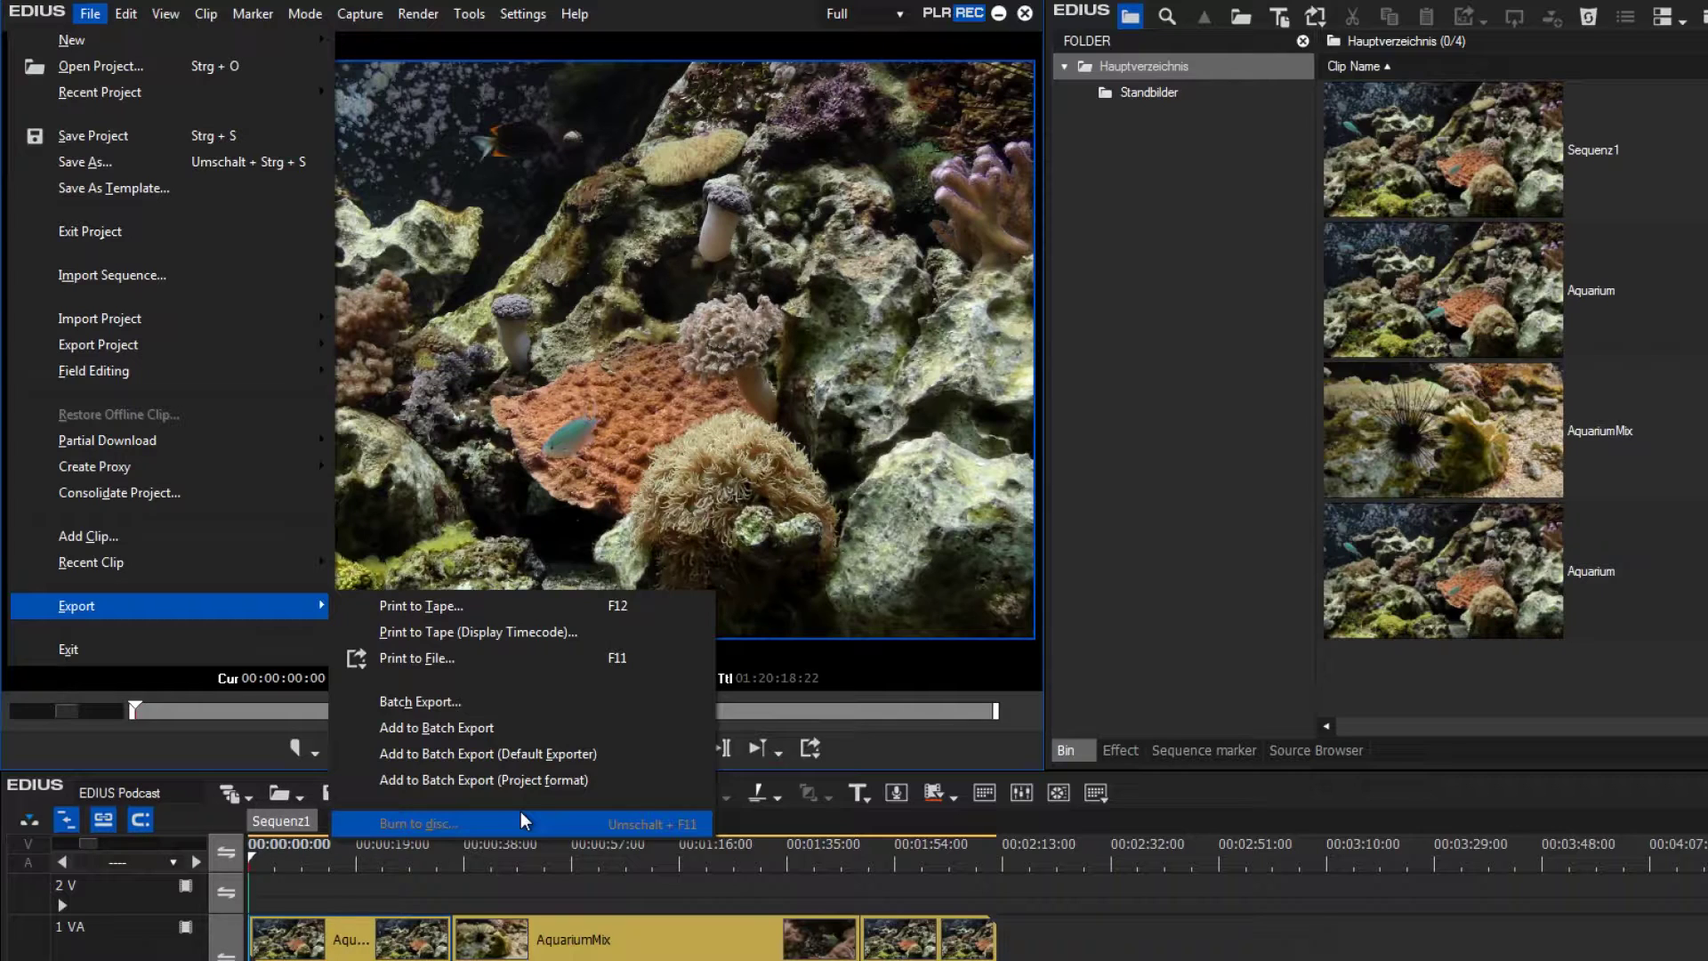
left_click(483, 660)
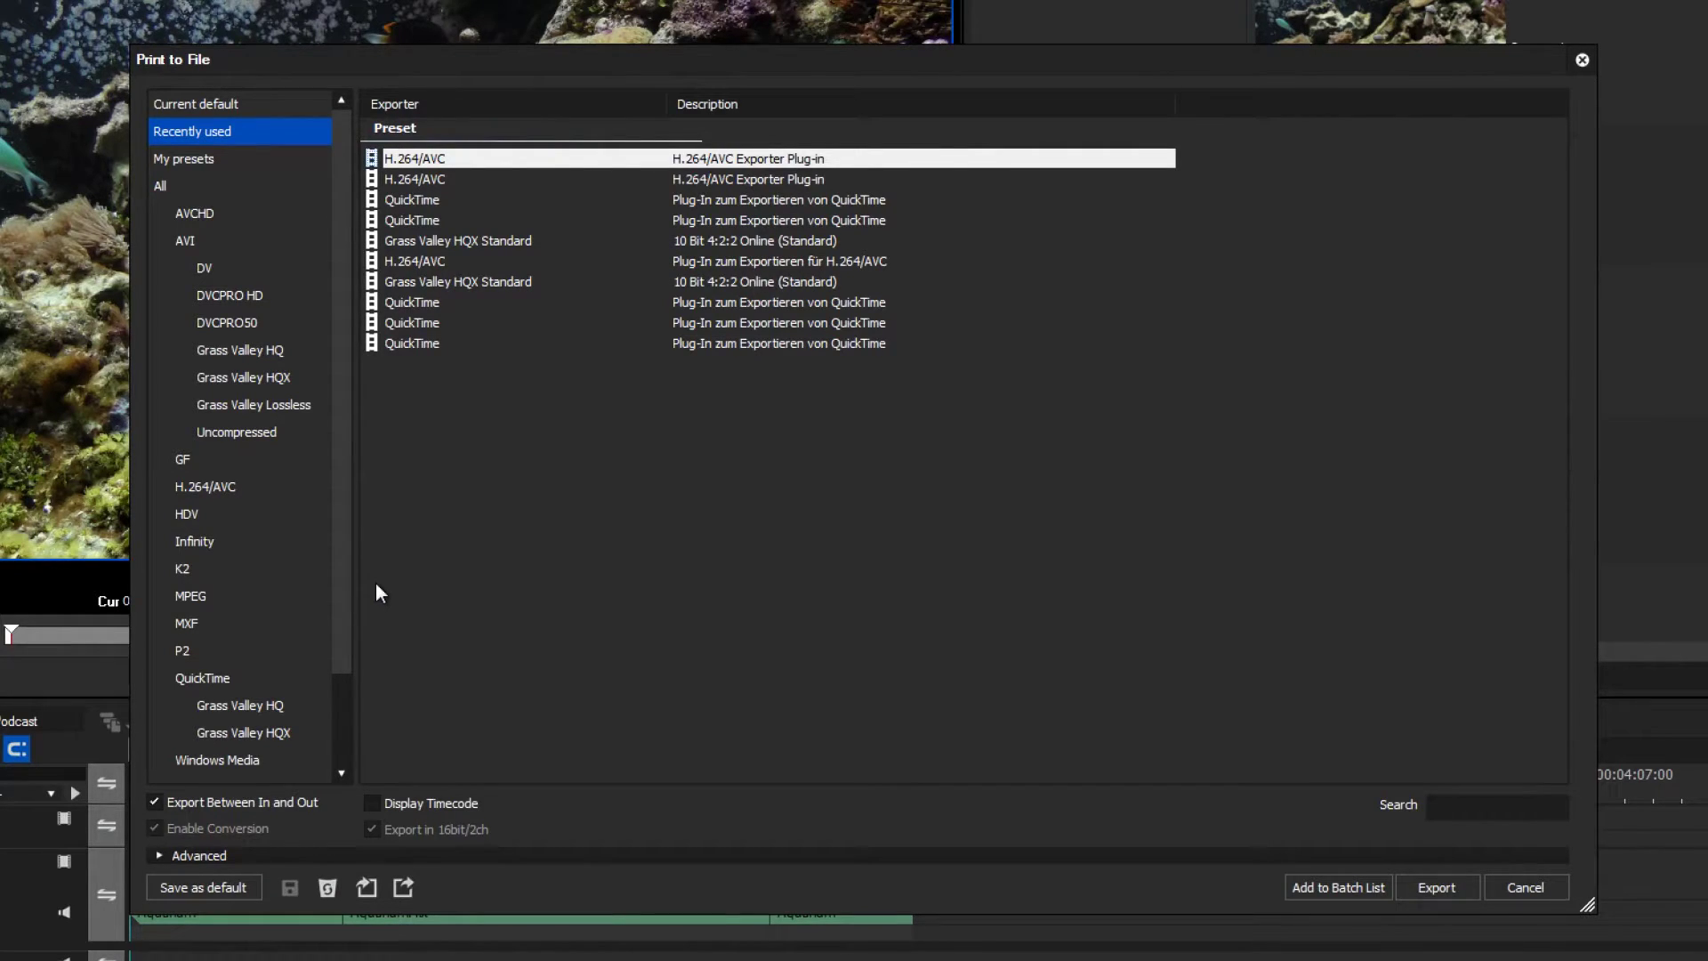
Step: Pick the H.264/AVC exporter plug-in in the Print to File exporter list
left_click(272, 384)
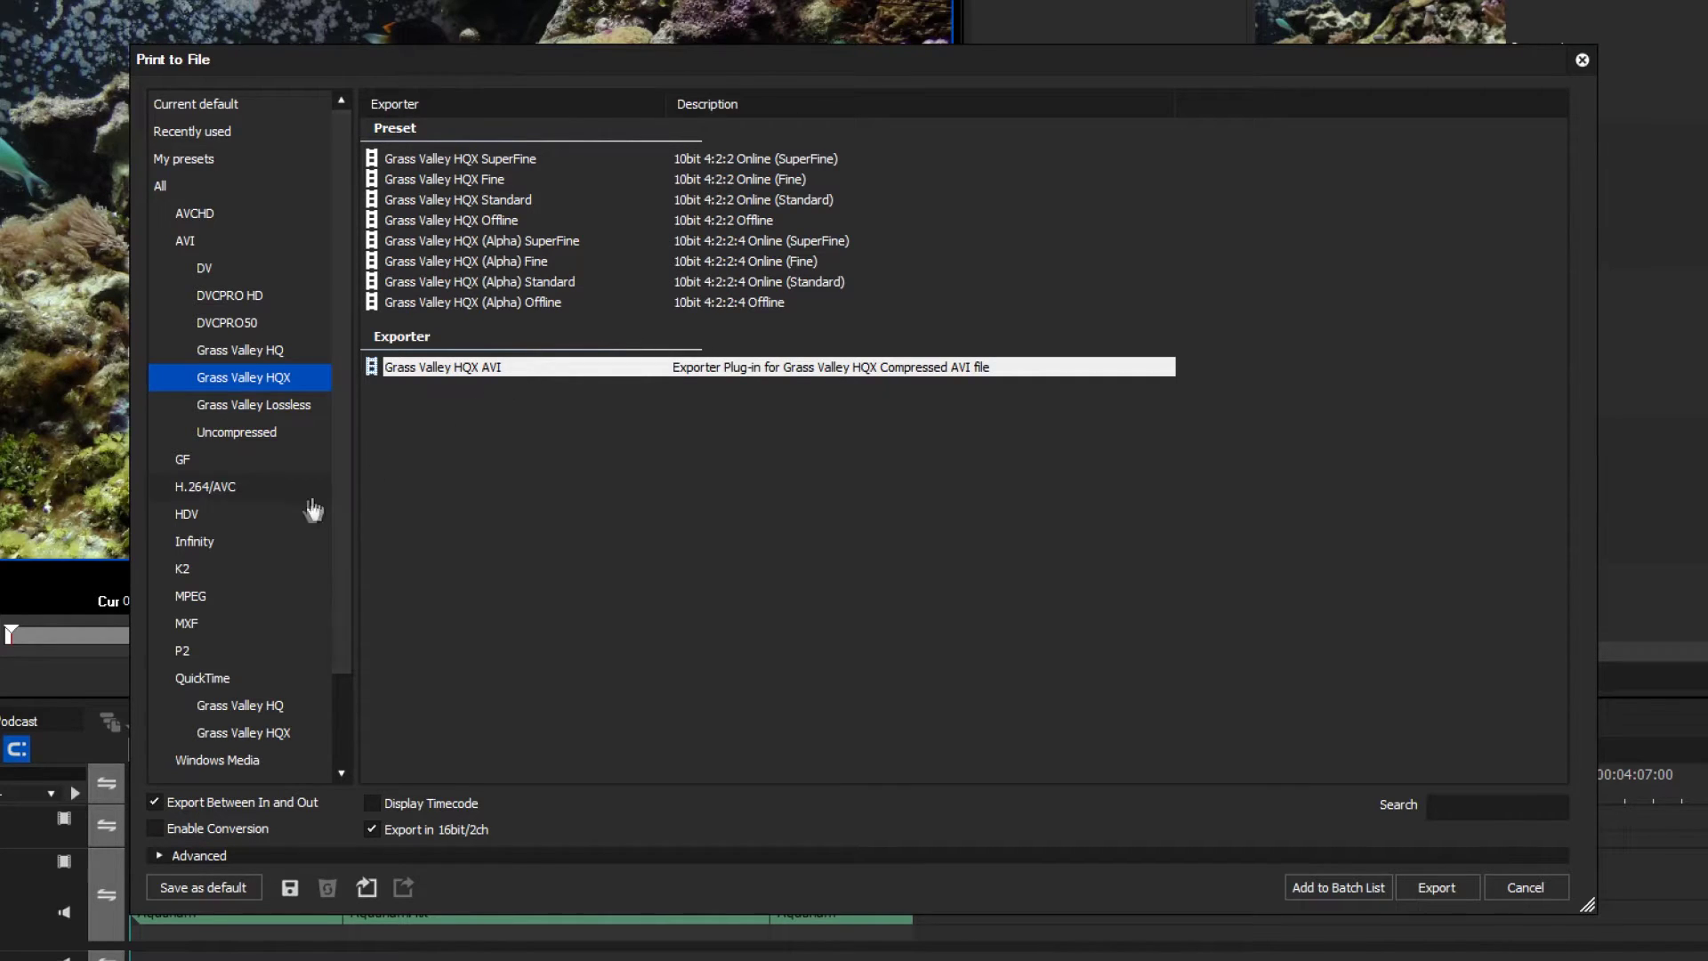
left_click(206, 487)
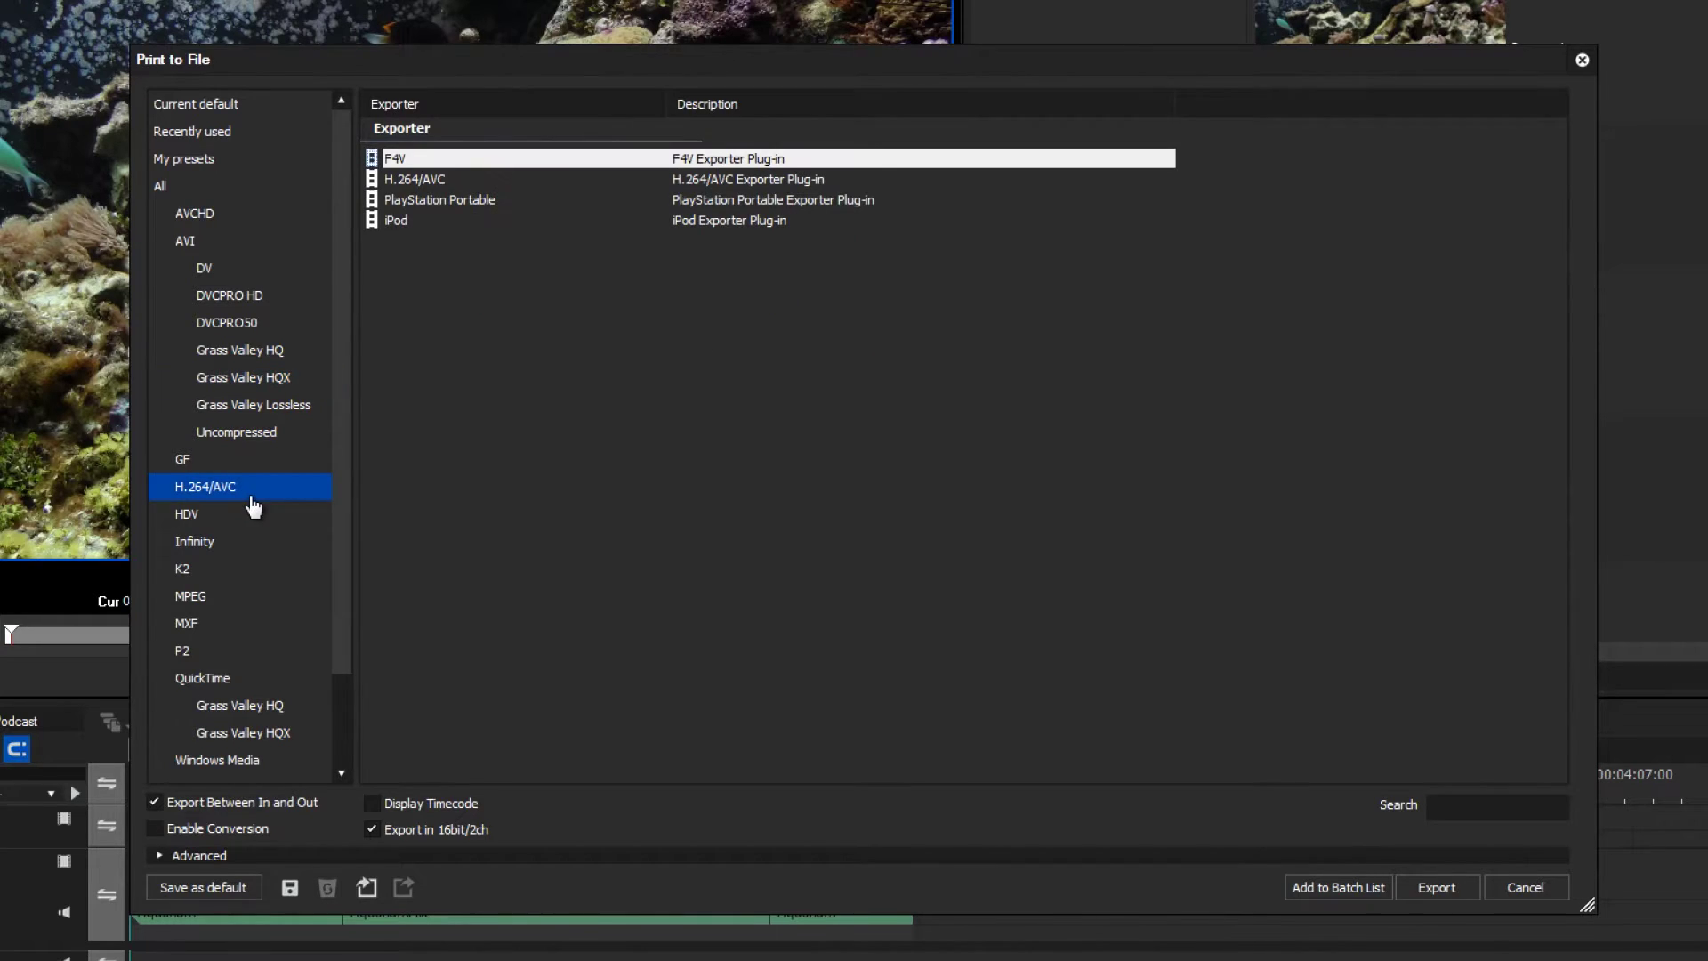
left_click(465, 183)
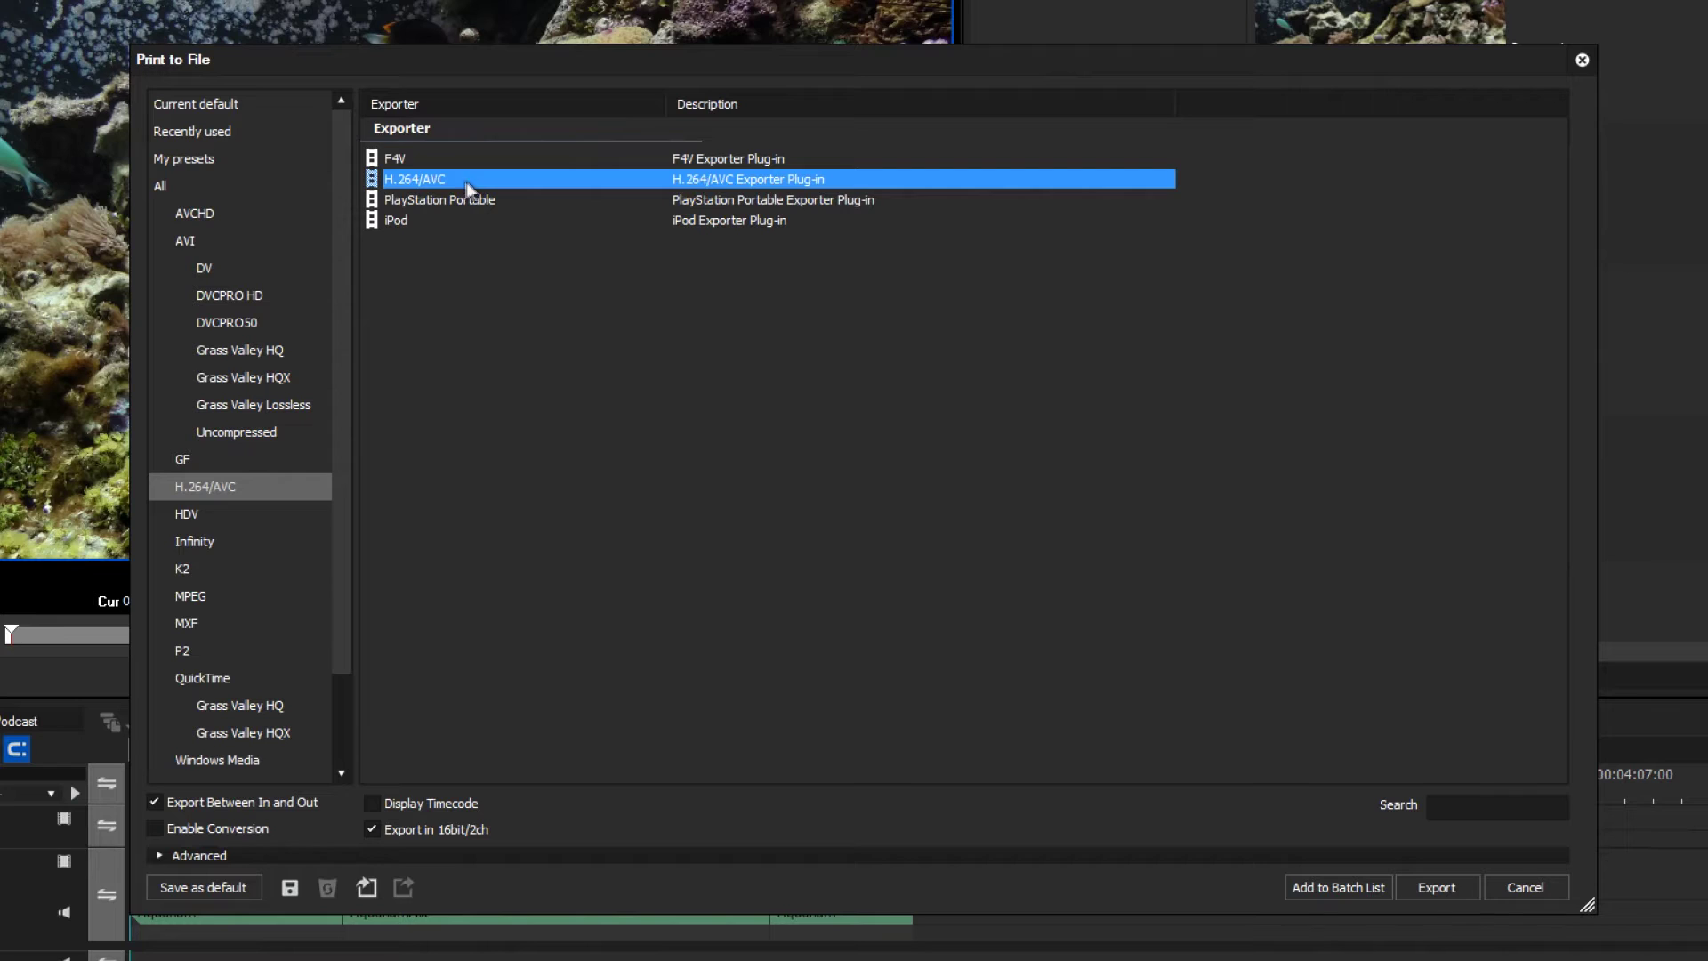
Step: Set the H.264/AVC average bitrate to 40M and name the file Aquarium
left_click(1435, 888)
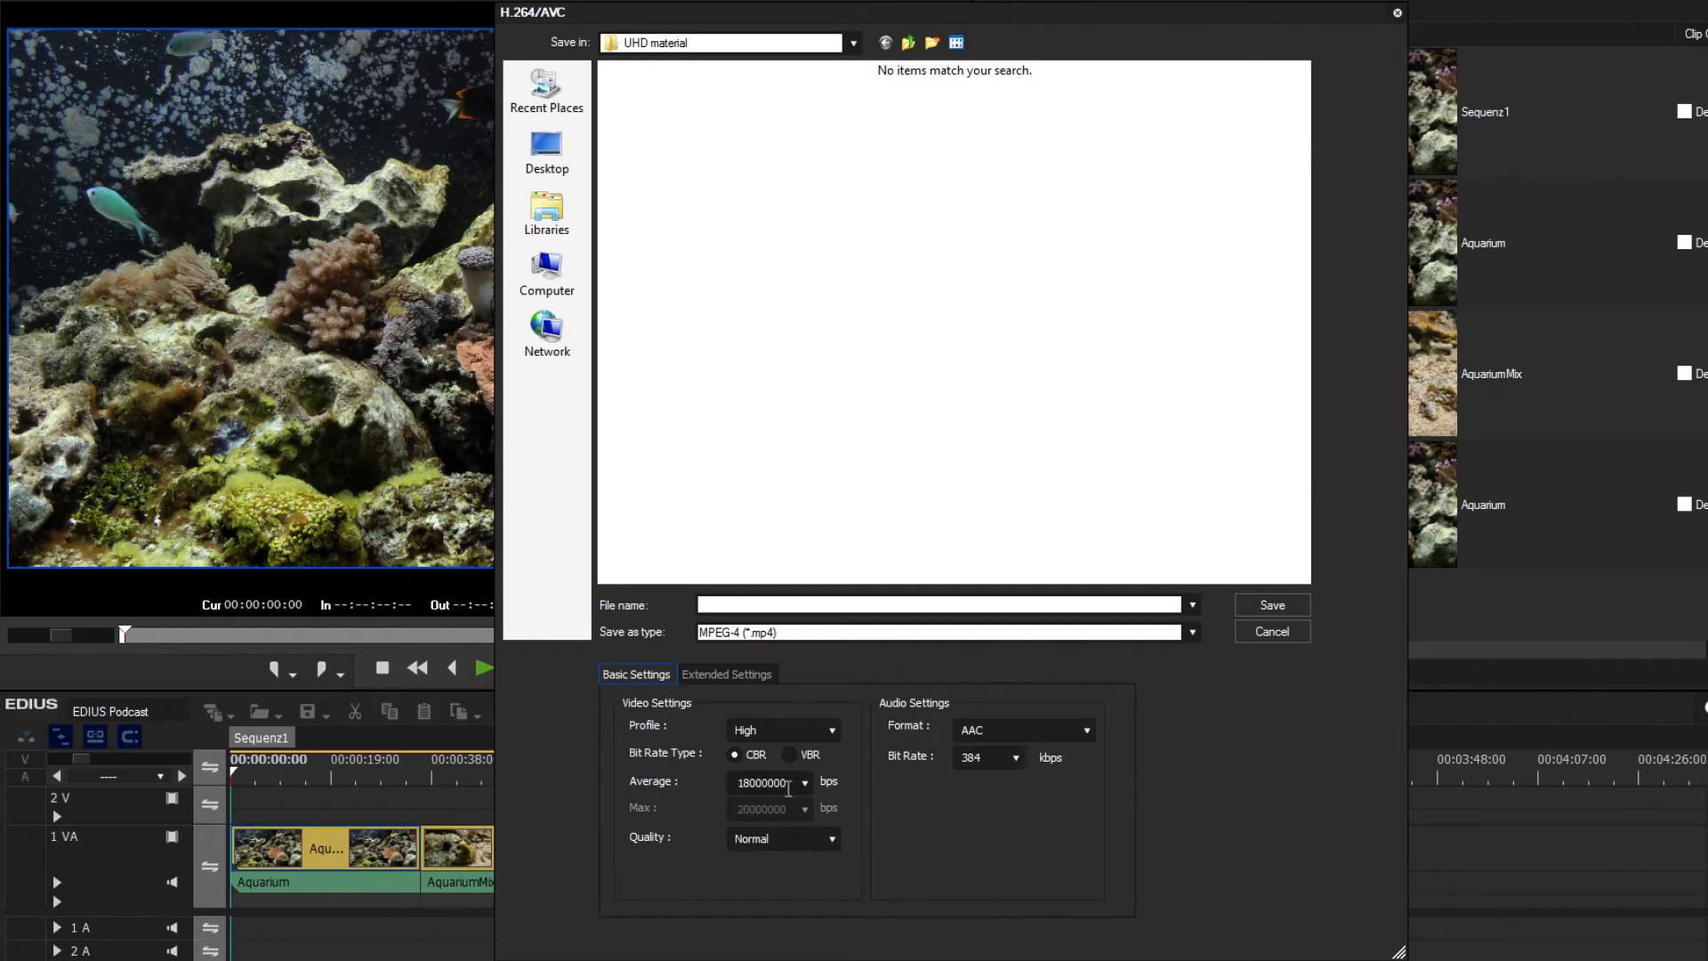
double_click(787, 782)
type("40")
type("M")
left_click(782, 603)
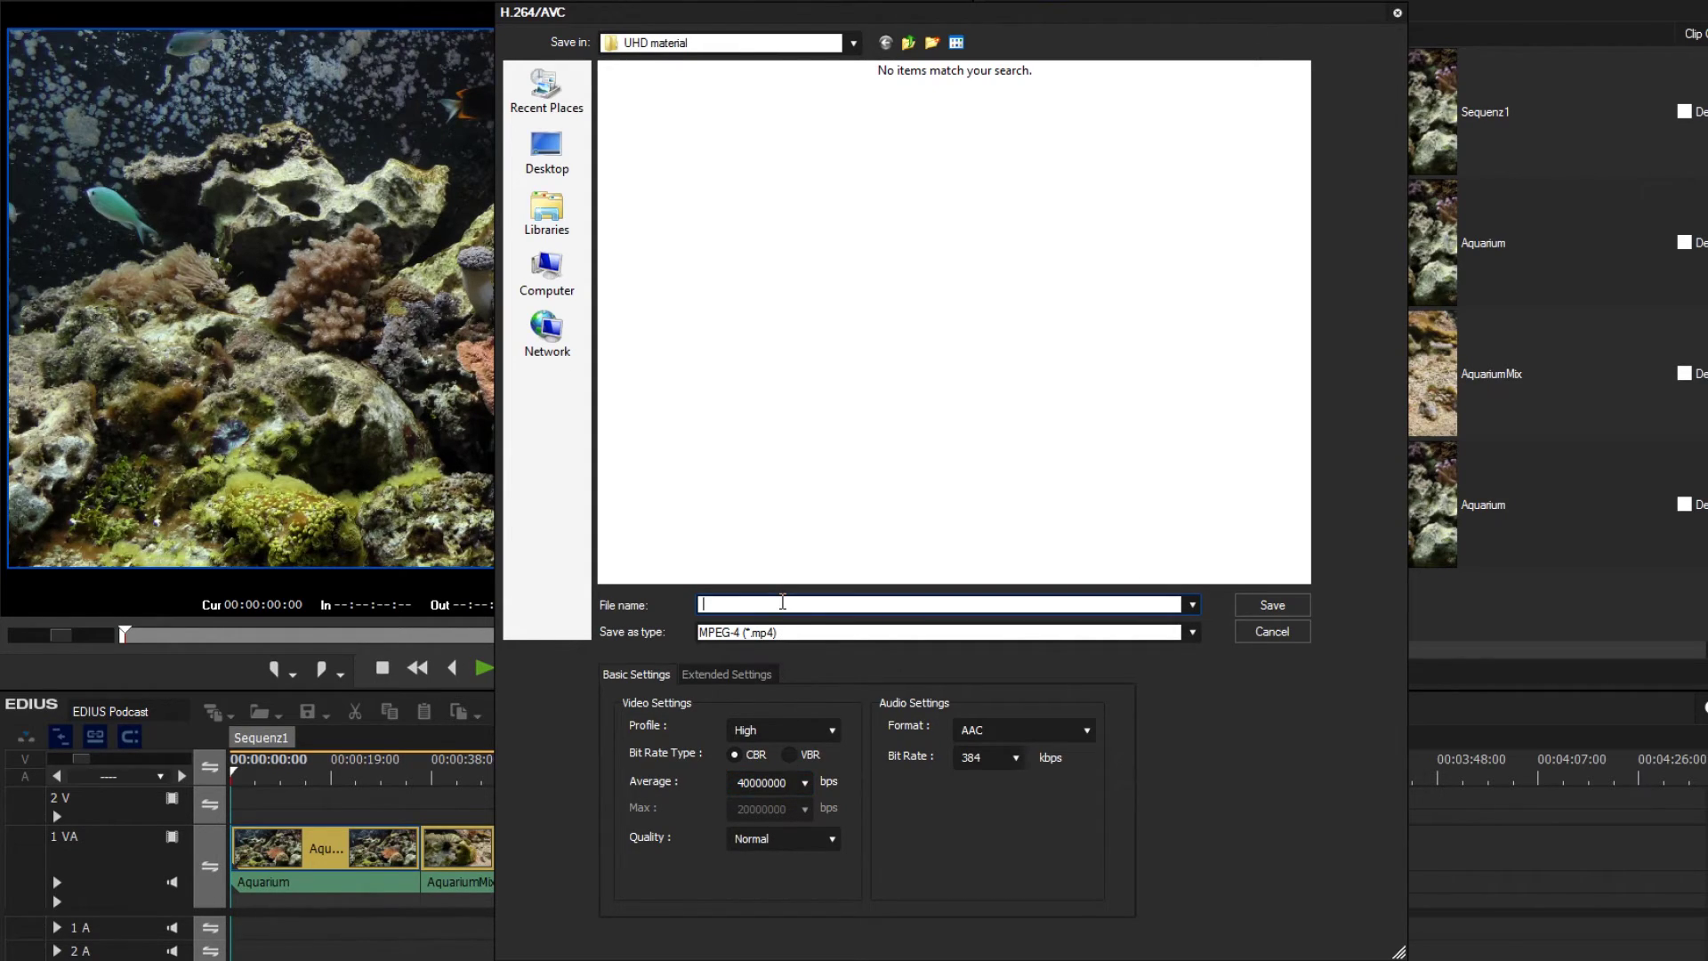
type("Aquari")
type("um")
Step: Save the Aquarium export, then show the YouTube player's quality options
left_click(1271, 604)
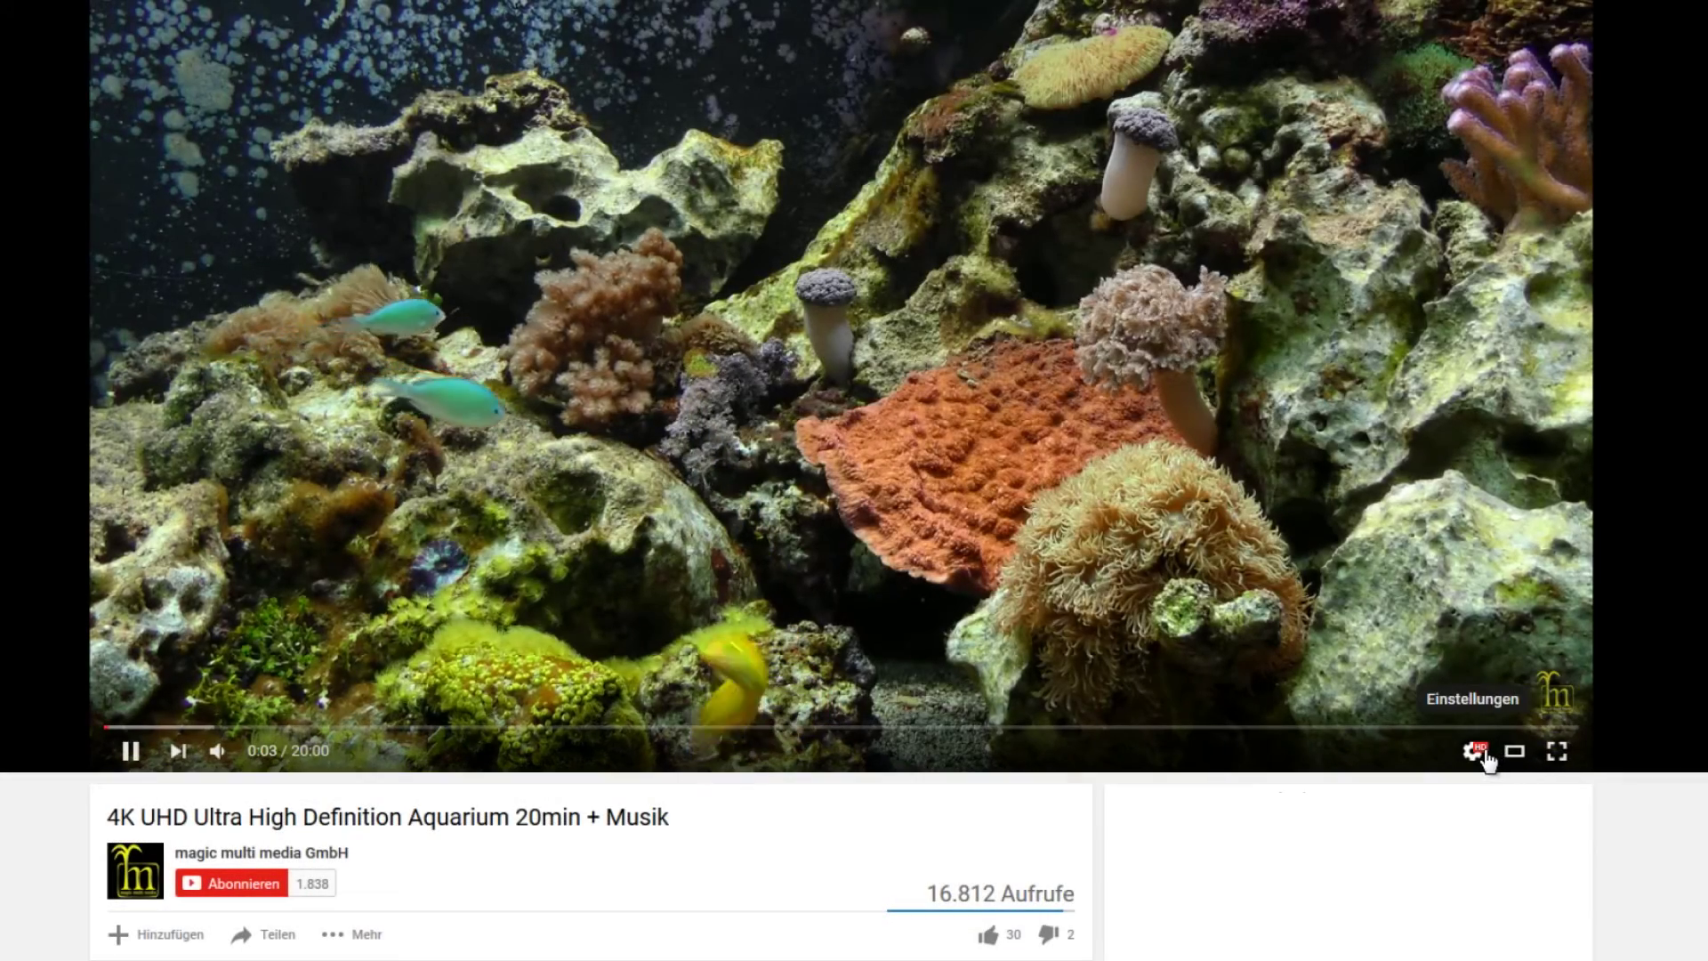
left_click(1479, 751)
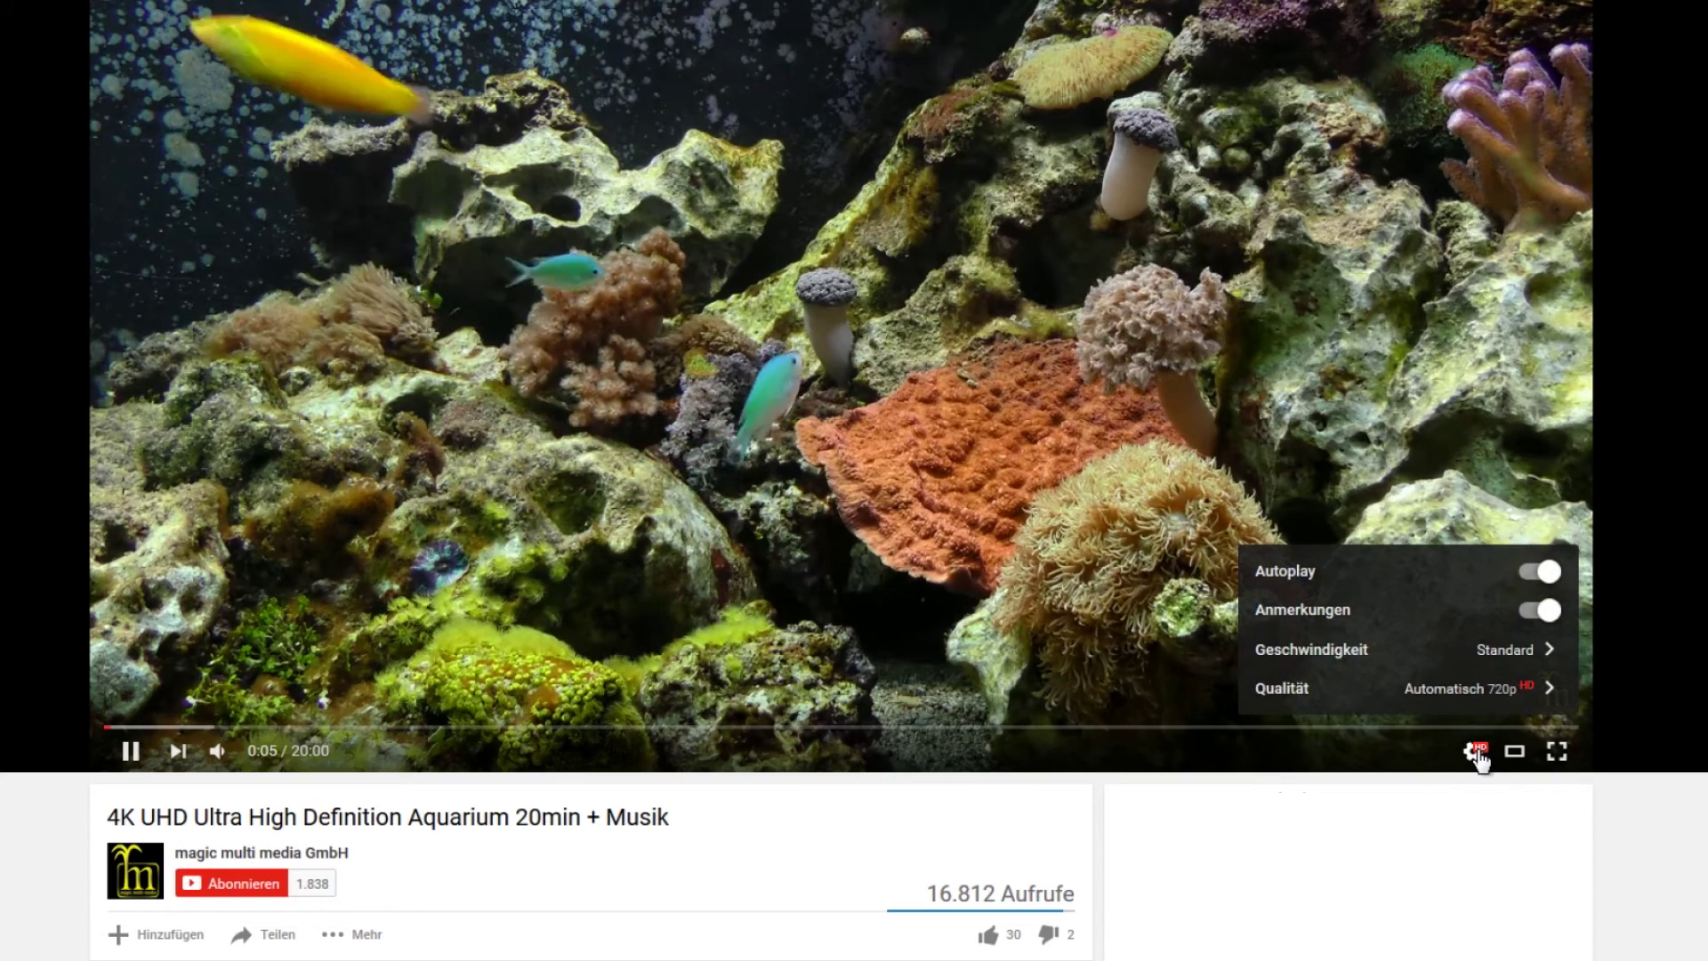
left_click(1477, 694)
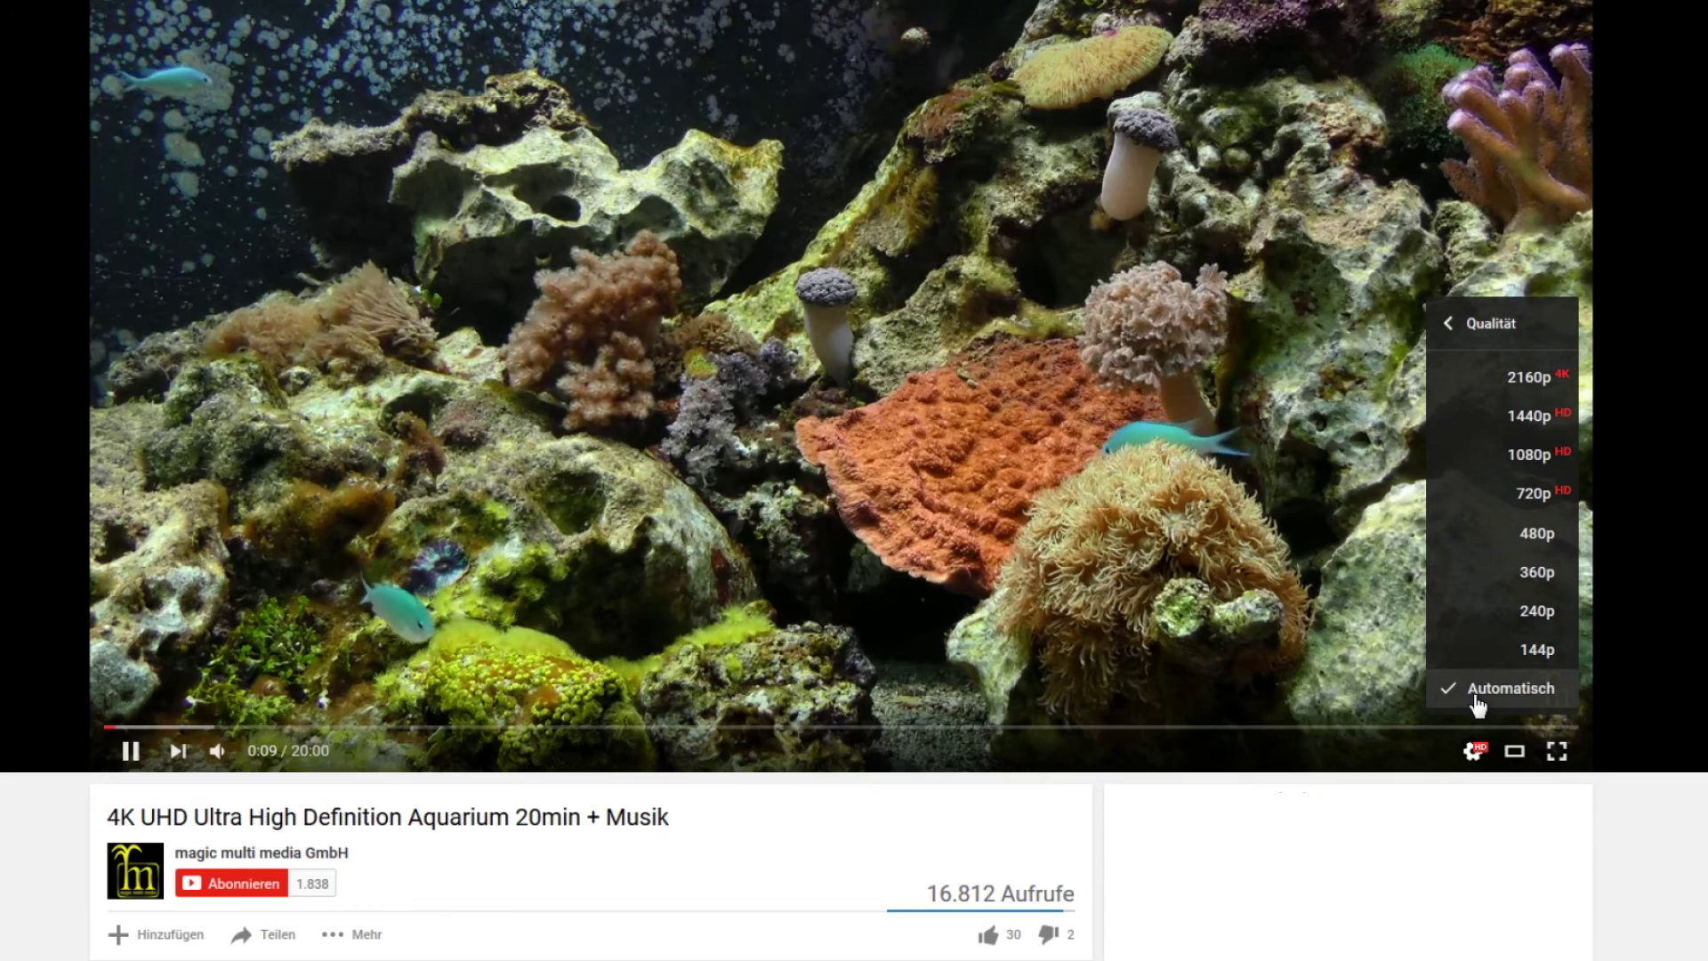